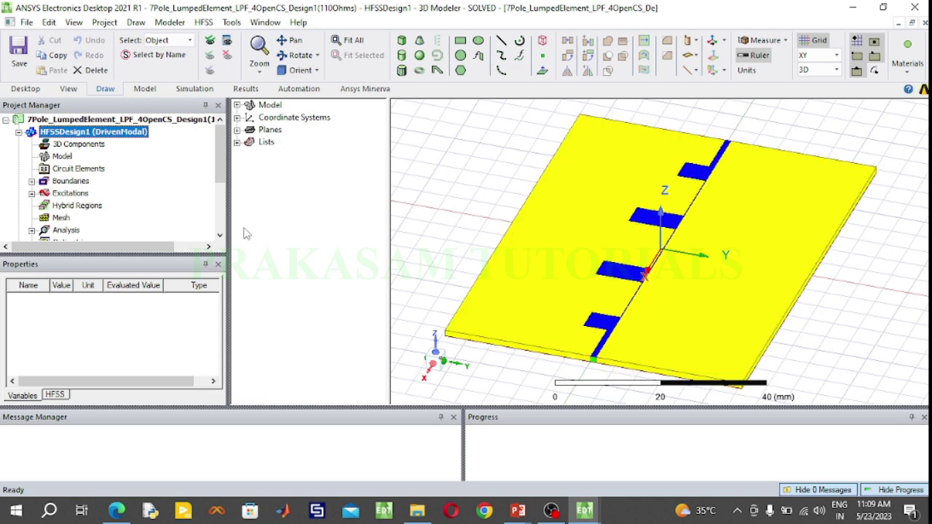
- Open S Parameter Plot 2 from the results of the Design1 (110 ohm) project
drag(220, 171, 218, 202)
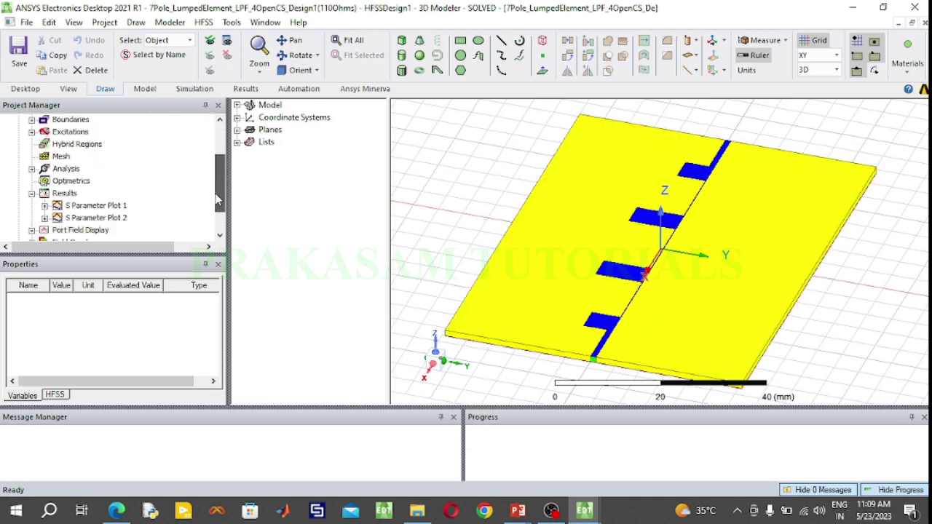
double_click(122, 217)
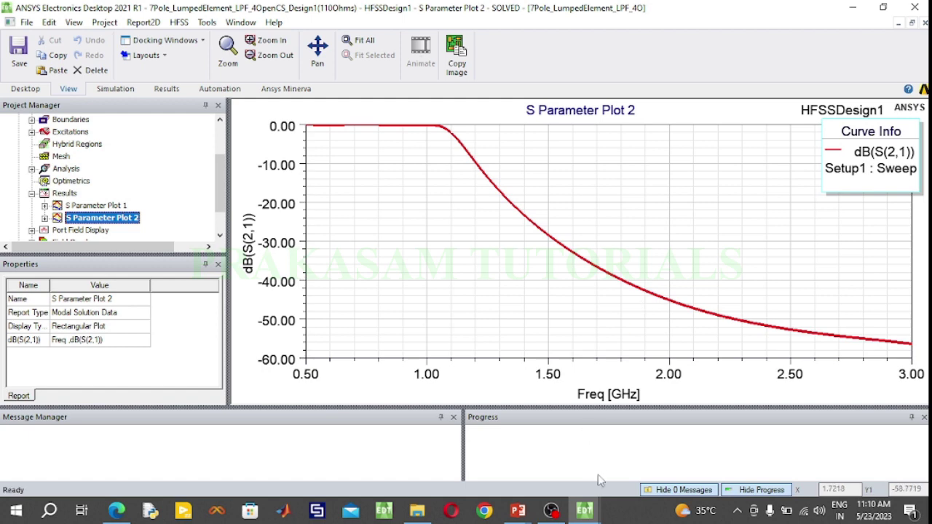
- Switch to the Design2 (93 ohm) project window and display the 3D model of its HFSSDesign1
click(592, 511)
click(641, 445)
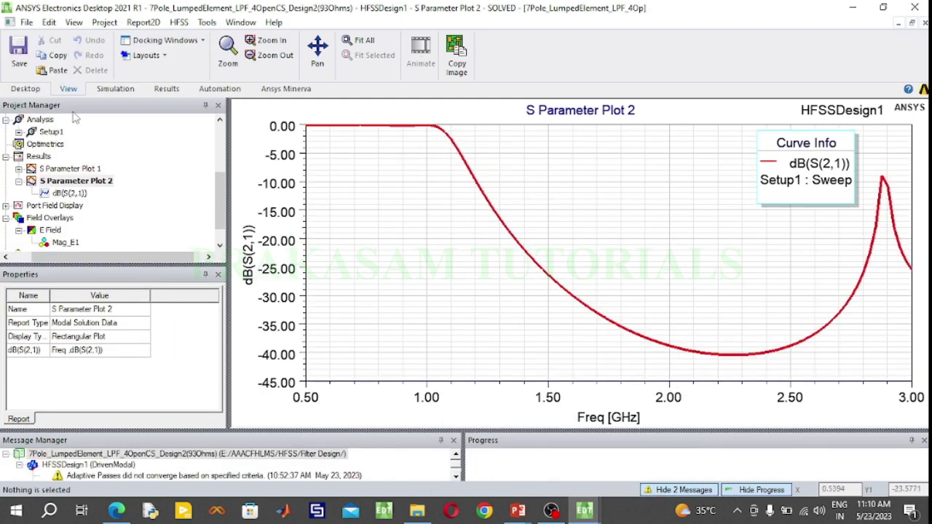
scroll(67, 166, down, 1)
scroll(67, 166, up, 5)
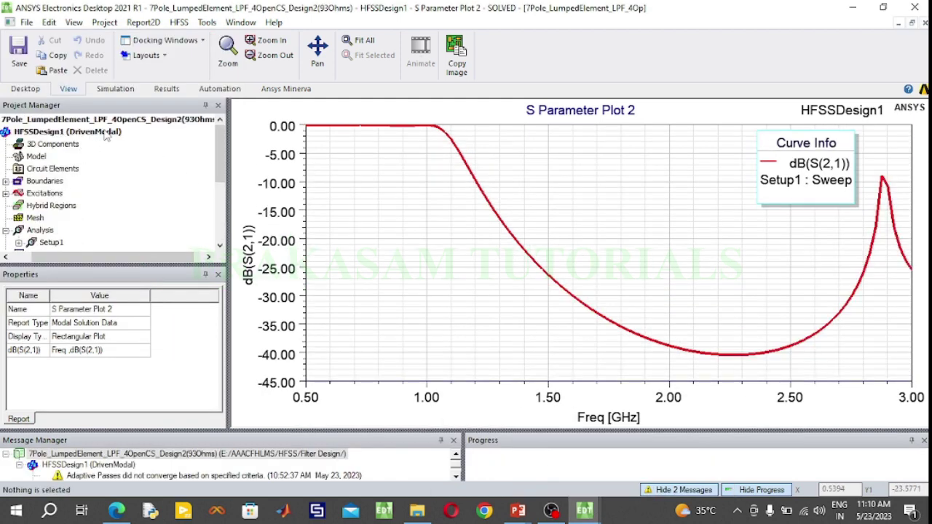
click(106, 133)
double_click(106, 133)
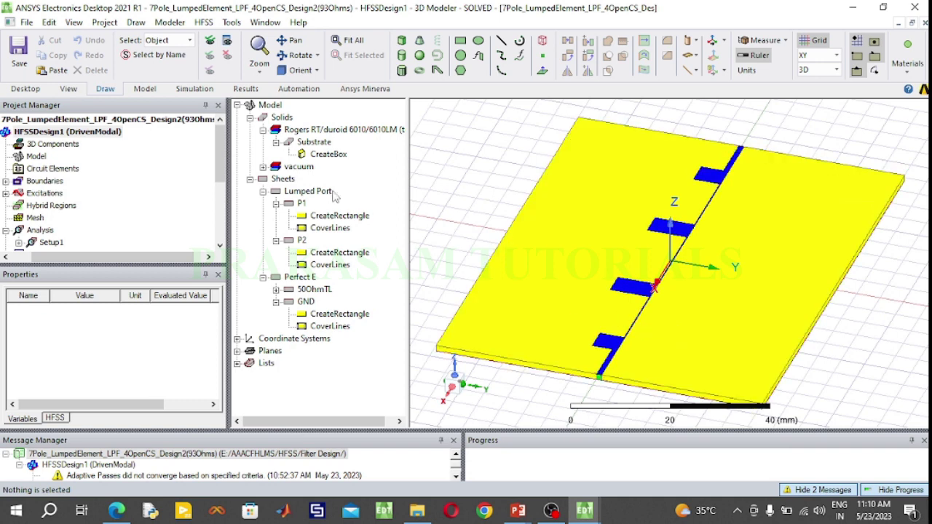
- Open S Parameter Plot 2 of the 93 ohm design, then switch to the PowerPoint slide with the published filter-performance comparison
drag(222, 165, 225, 216)
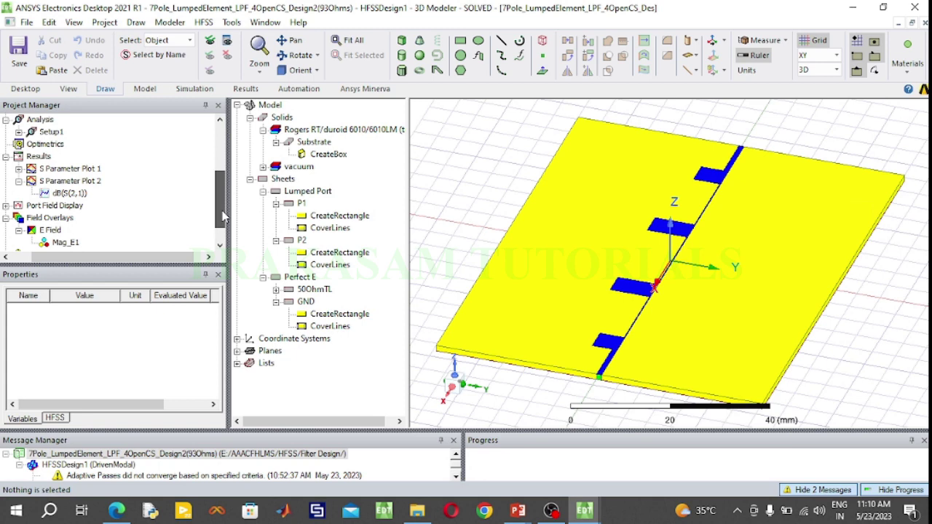
double_click(81, 180)
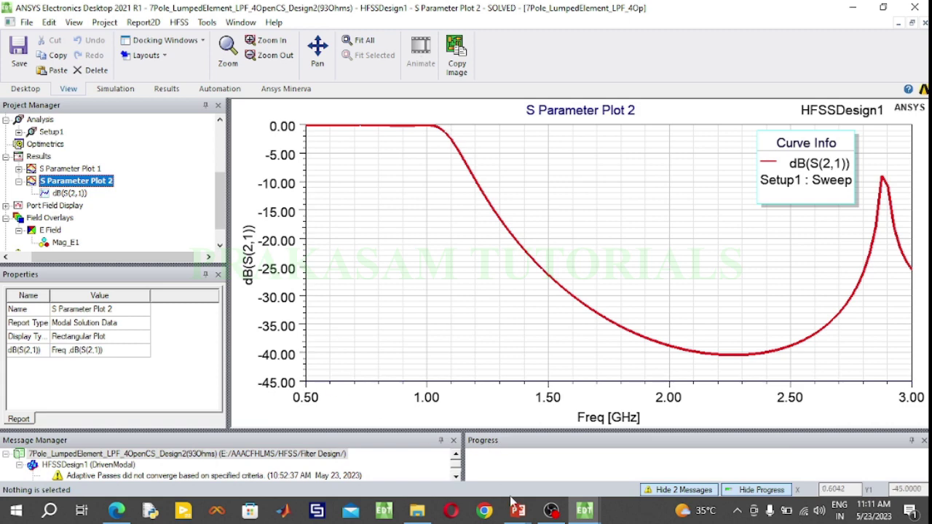
mouse_move(517, 512)
click(583, 444)
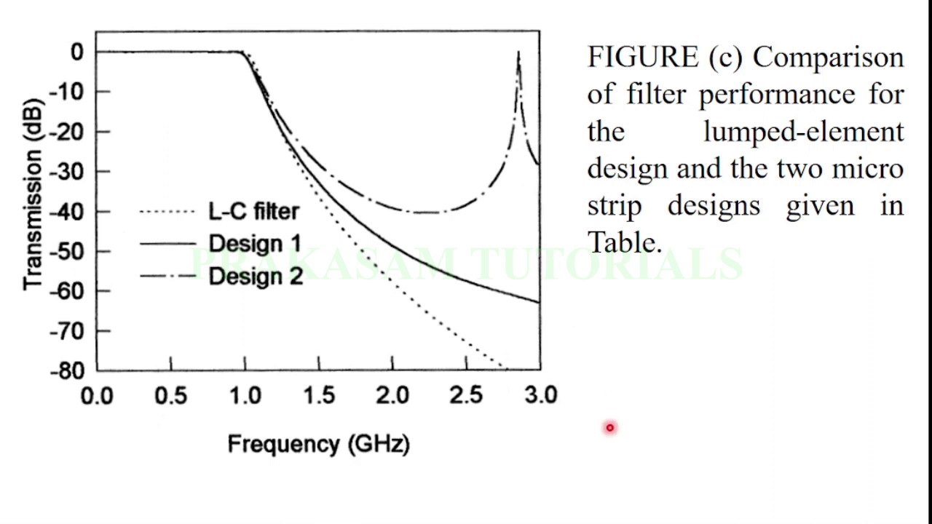
- Return to the Design2 window in ANSYS Electronics Desktop and import the Design1_7P_OCS CSV data into S Parameter Plot 2
key(super)
mouse_move(585, 510)
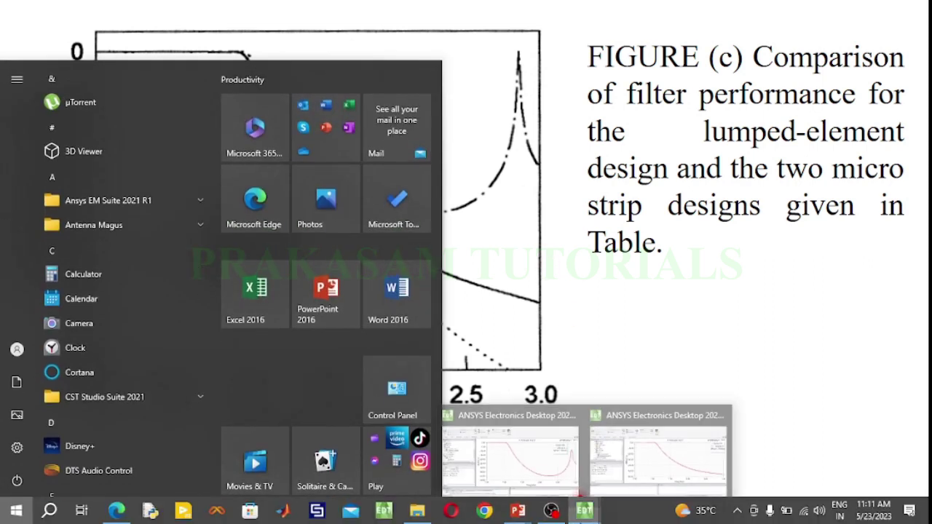
click(570, 461)
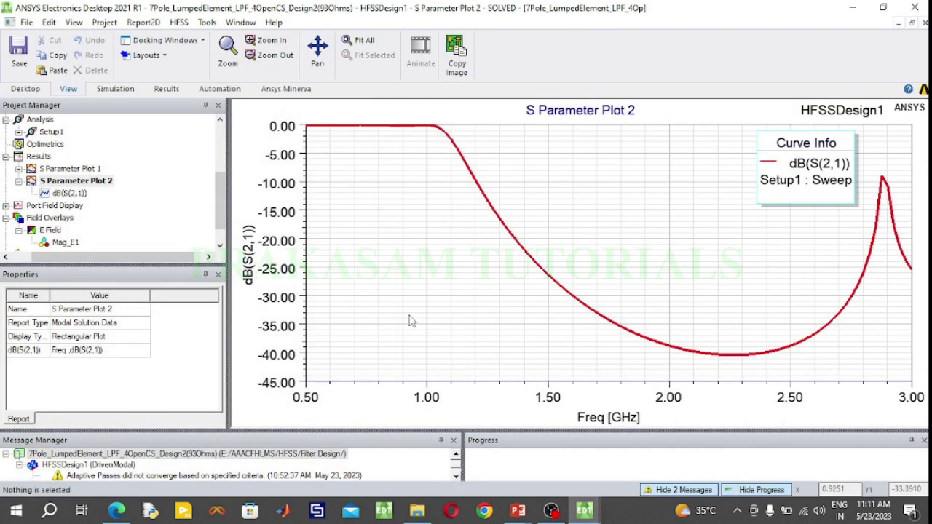
right_click(387, 210)
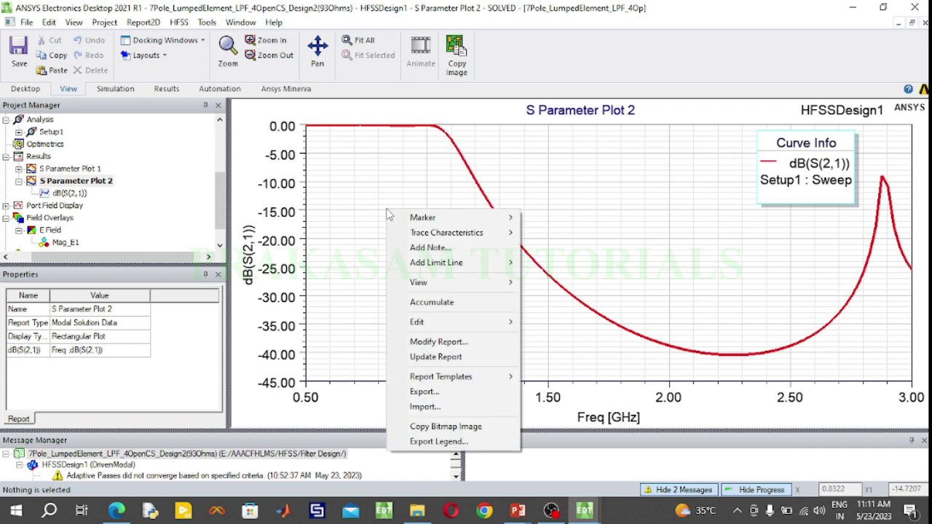
click(427, 406)
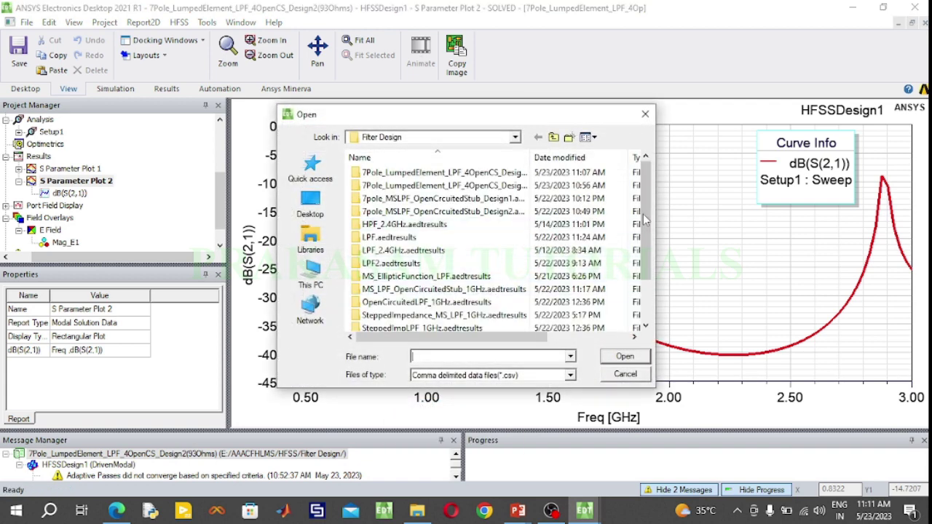
drag(645, 219, 645, 263)
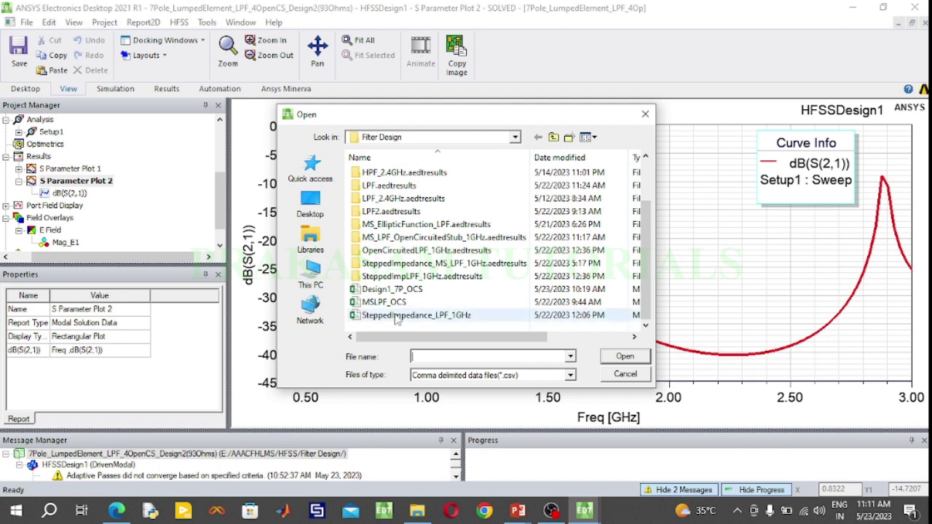
click(410, 293)
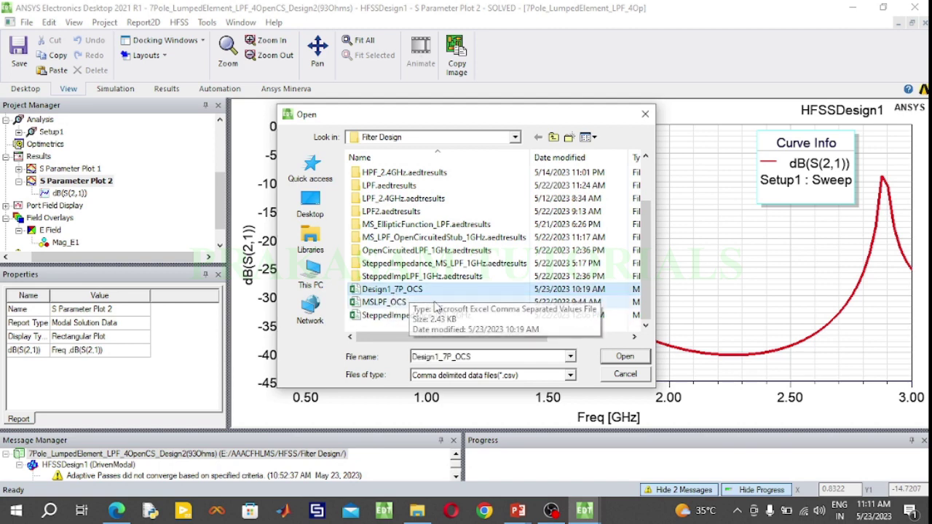
click(625, 356)
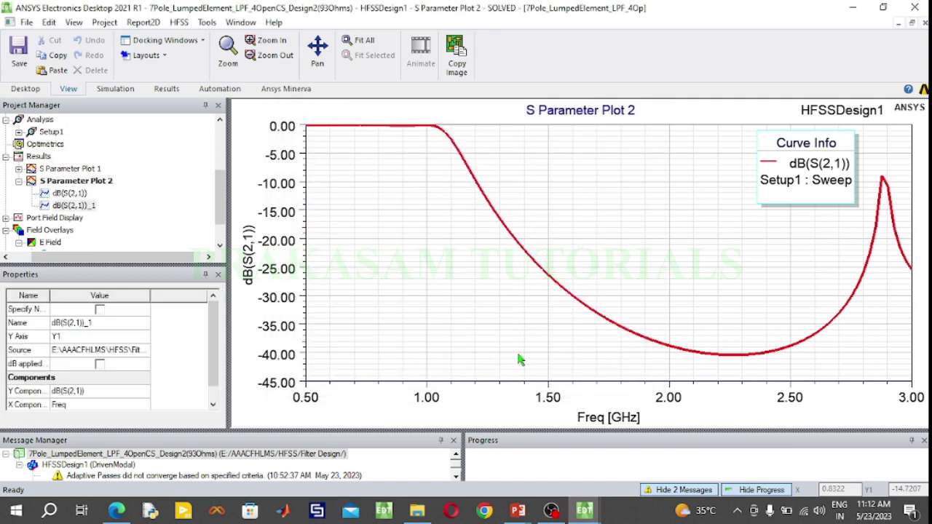
click(507, 332)
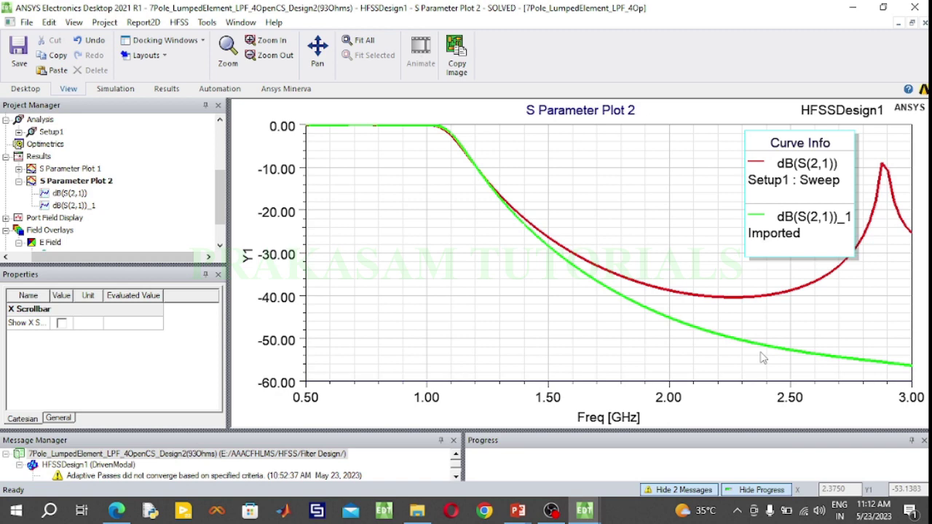
- Move the Curve Info legend away from the red curve's high-frequency peak
click(762, 296)
drag(771, 195, 725, 184)
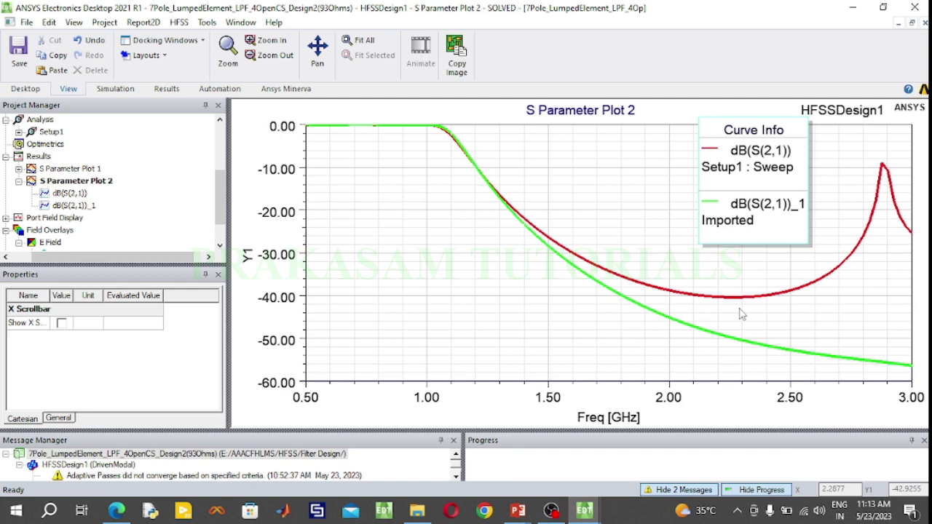
- Add a marker at the red dB(S(2,1)) curve's peak, about 2.875 GHz, and move the marker table below the passband part of the curves
right_click(565, 68)
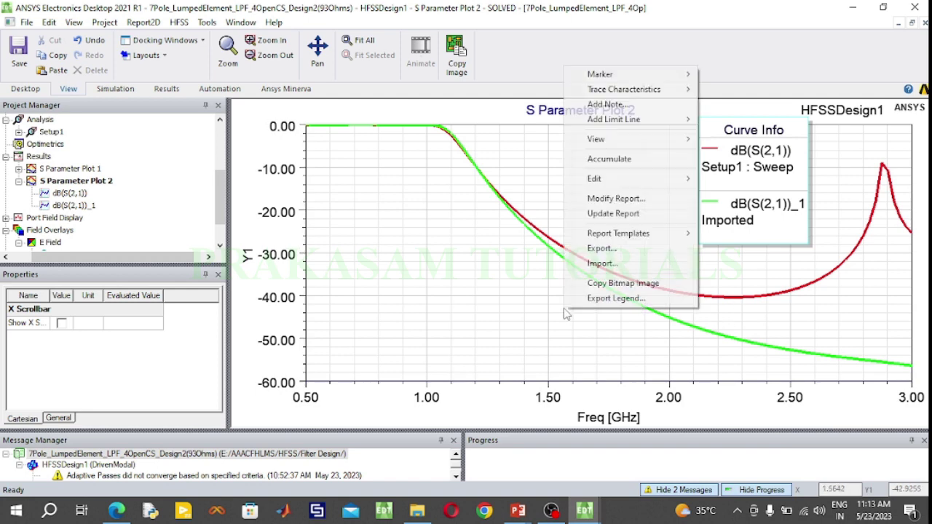
mouse_move(624, 75)
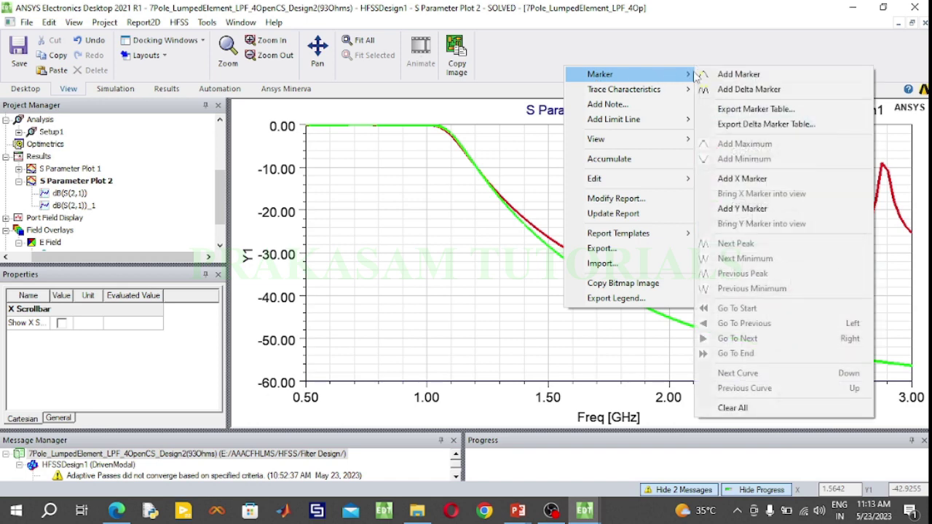
click(802, 73)
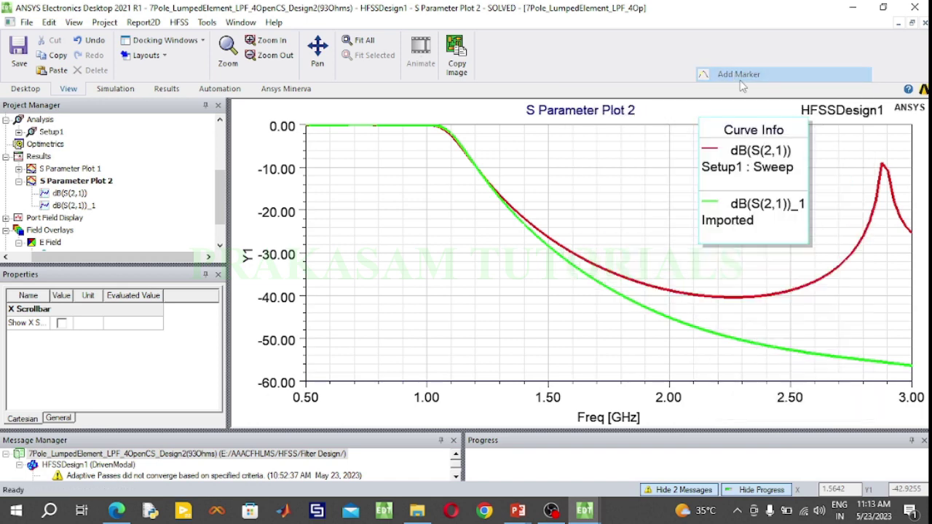
click(882, 167)
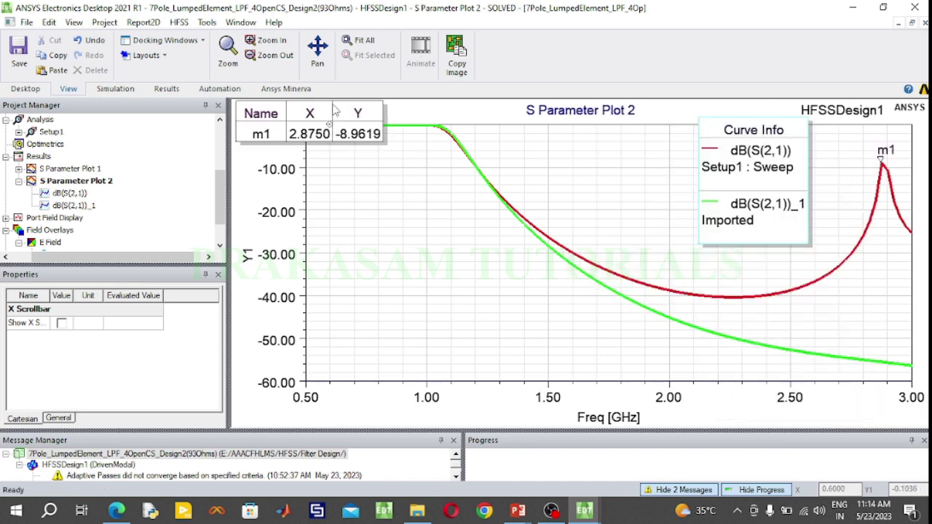
right_click(369, 196)
click(381, 203)
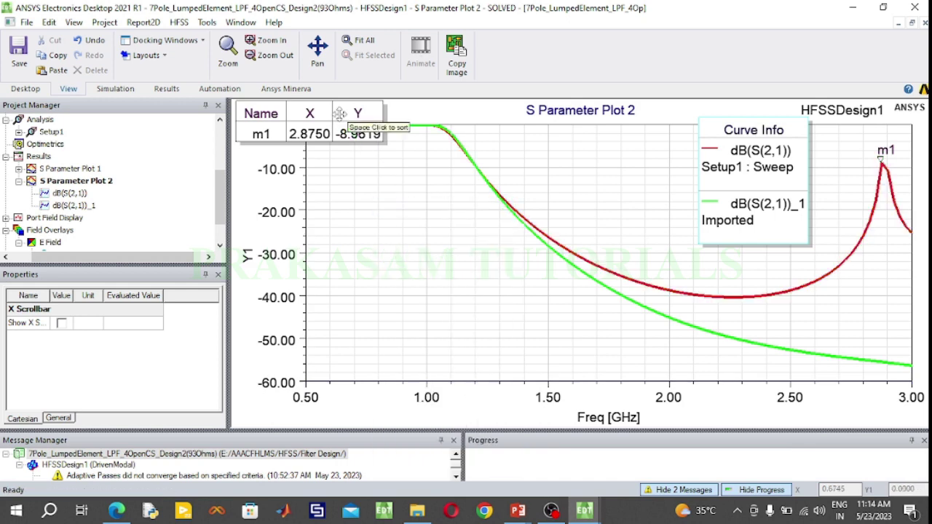
drag(340, 115, 427, 243)
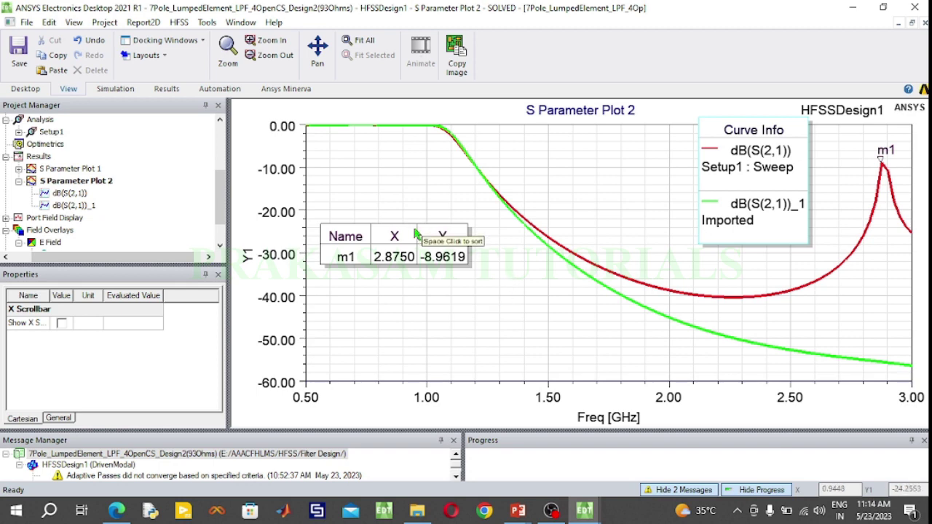
drag(417, 234, 399, 169)
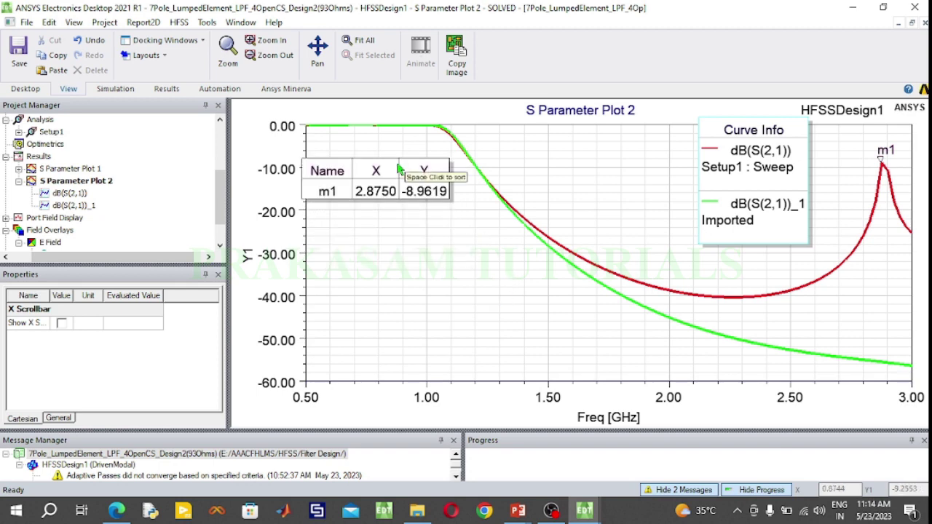
- Add a note to the S parameter plot and begin its text with "Design1: High impedance line ZOL"
right_click(509, 293)
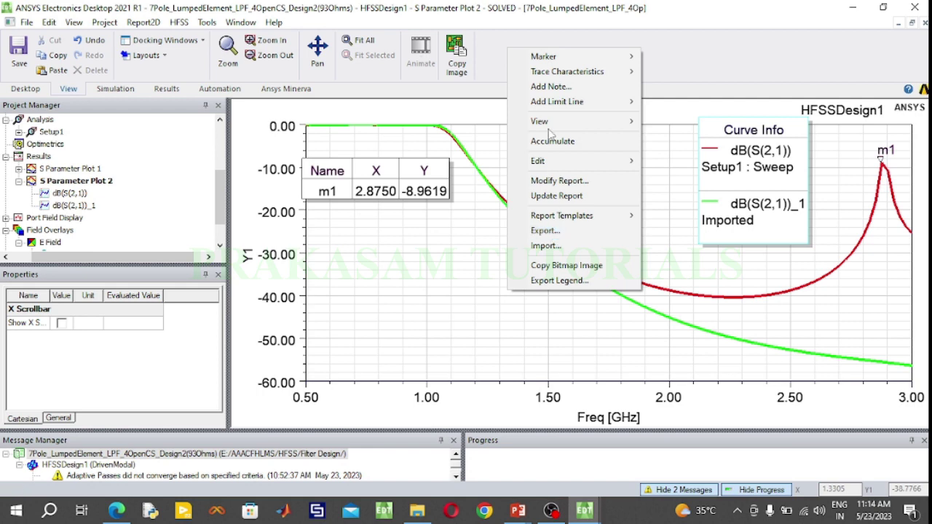
click(552, 87)
drag(488, 206, 405, 255)
text(Desi)
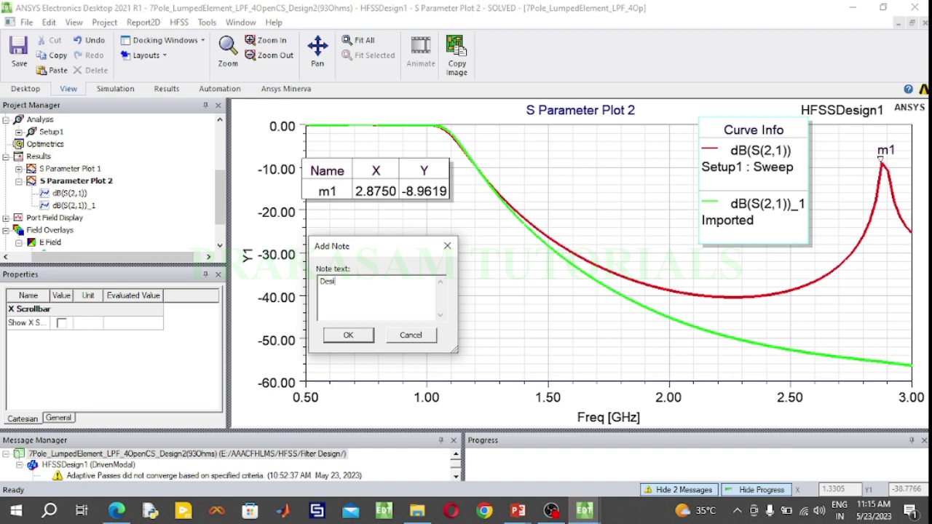
text(gn1: High impedance line )
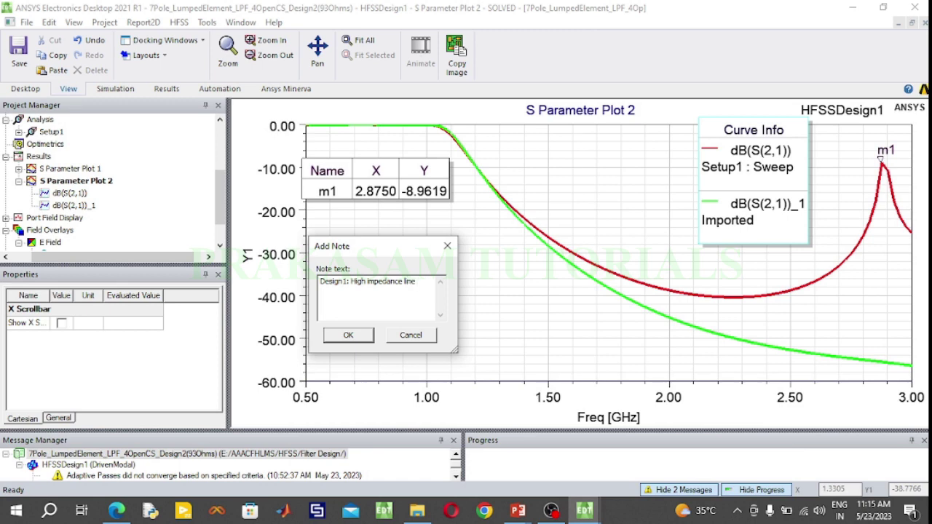
text(Z))
key(BackSpace)
text(0L)
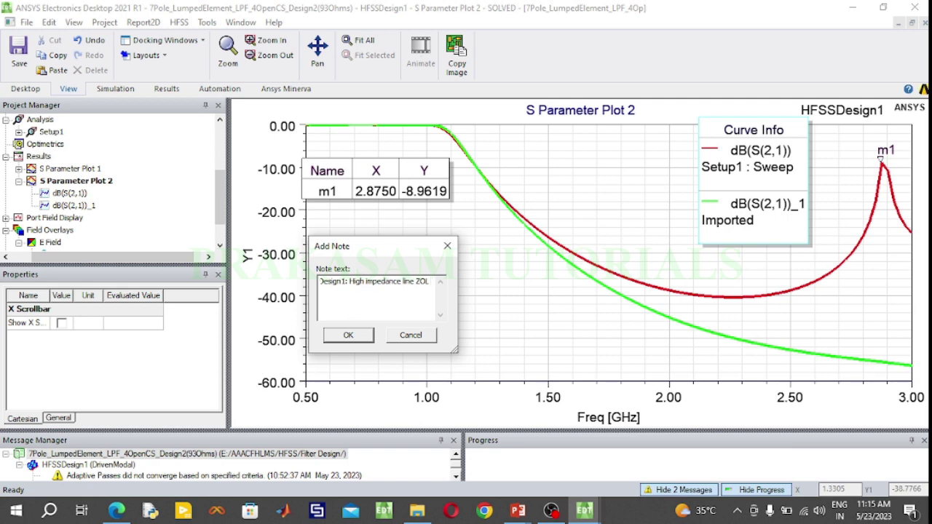
- Continue the Design1 note line with "& Width 0.1 mm. Which is green color curve"
text( &)
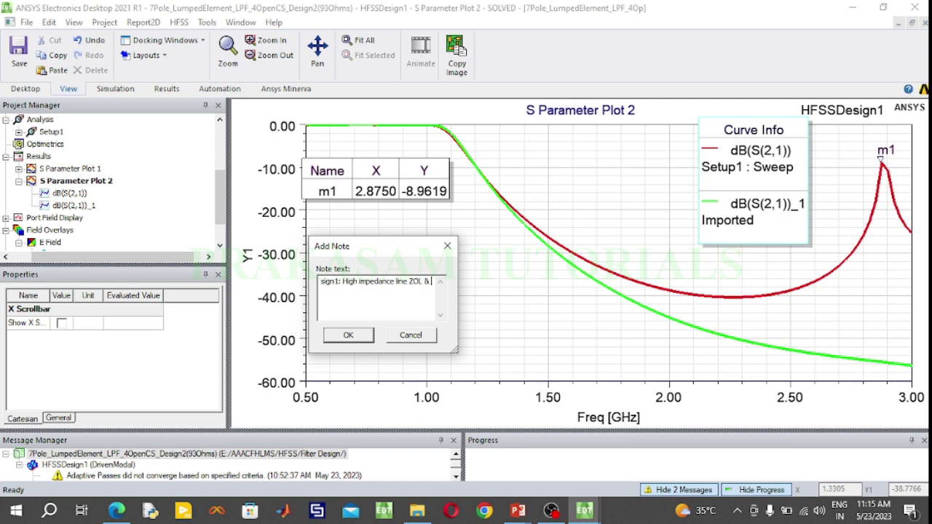
text( Width)
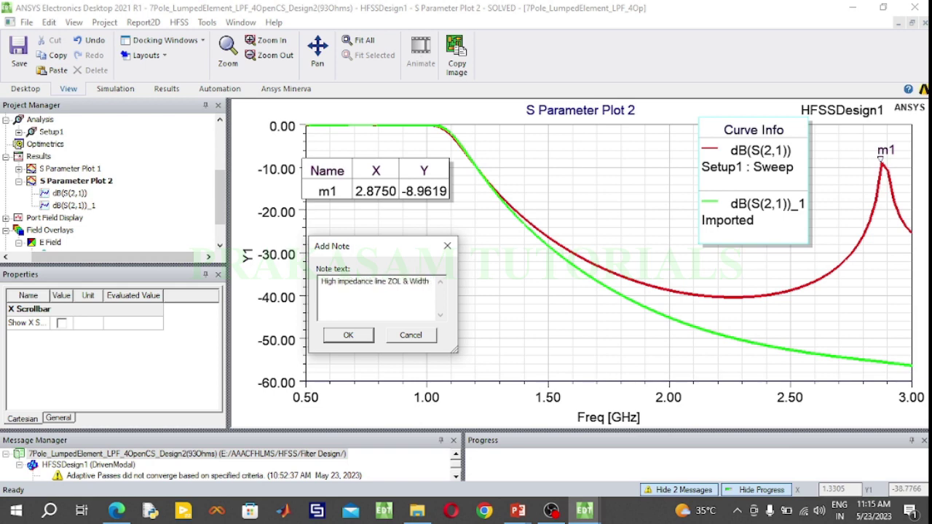
text( 0.1)
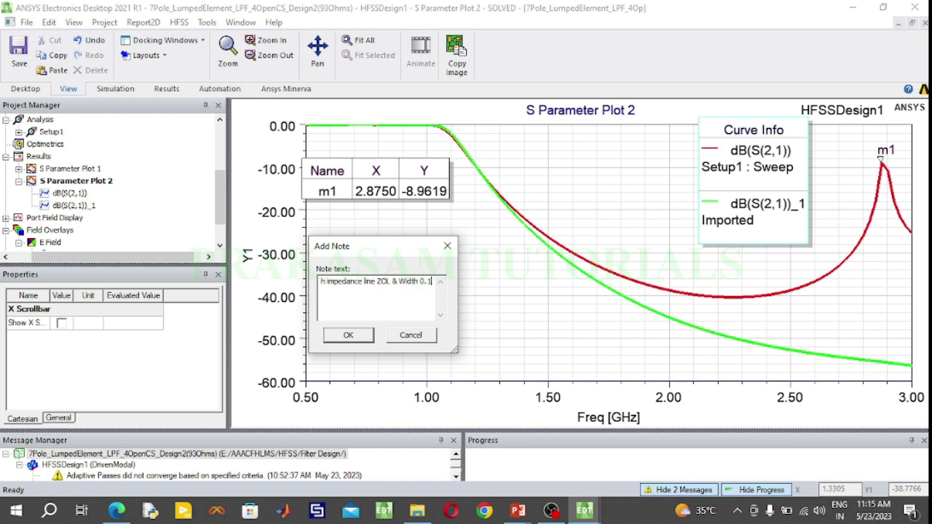
text( mm)
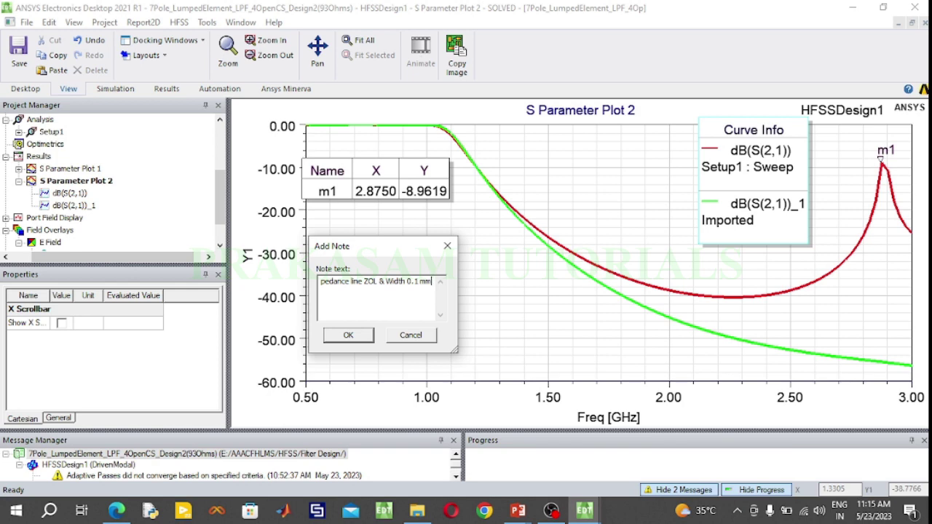
text(. )
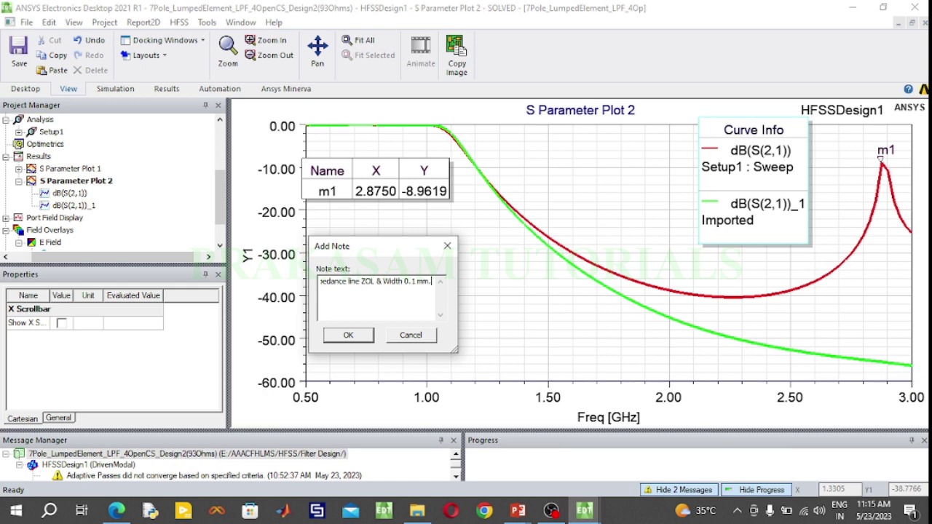
text(Whi)
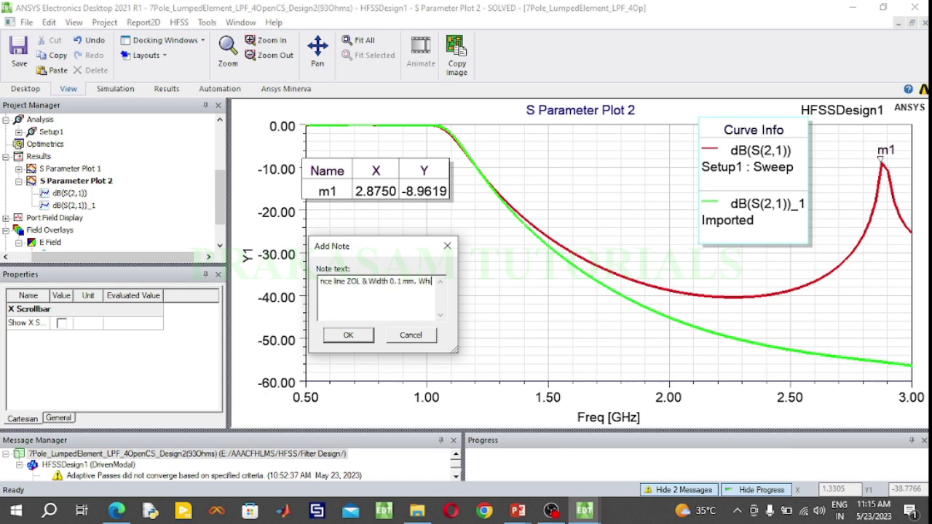
text(ch i)
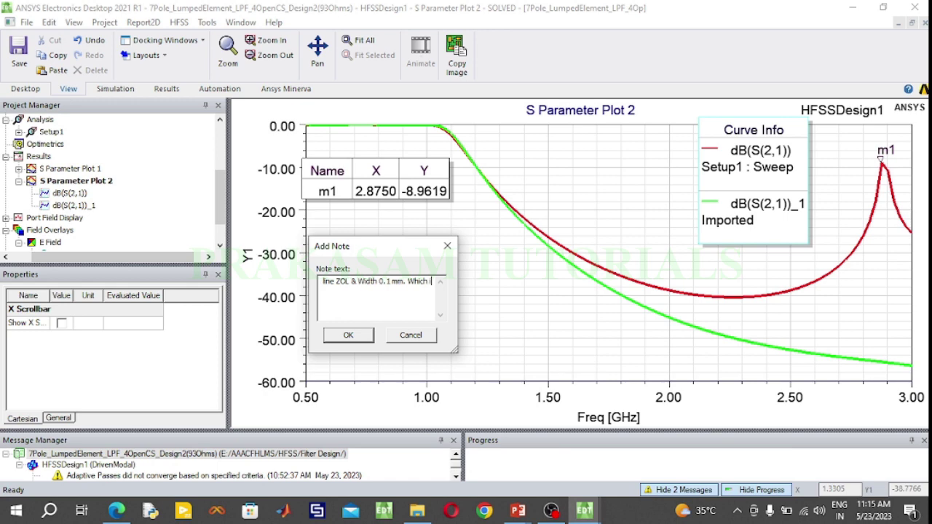
text(s gr)
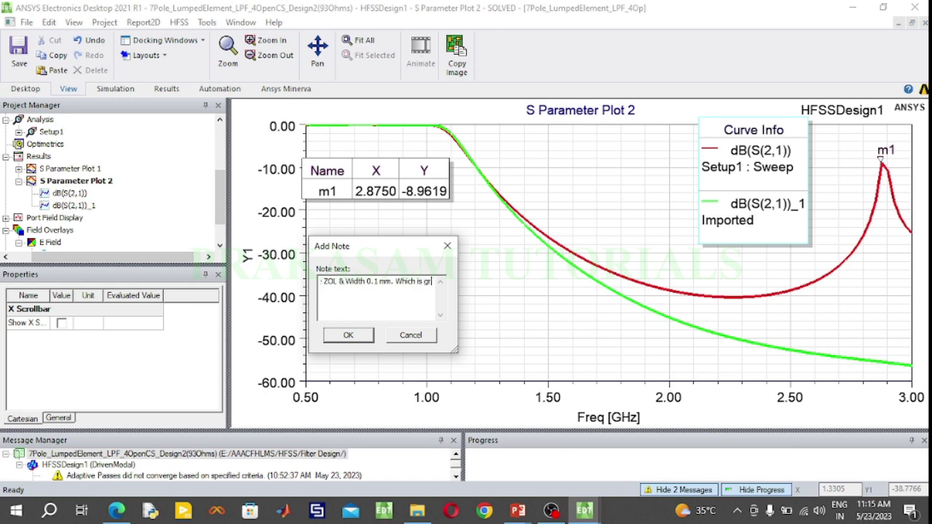
text(een c)
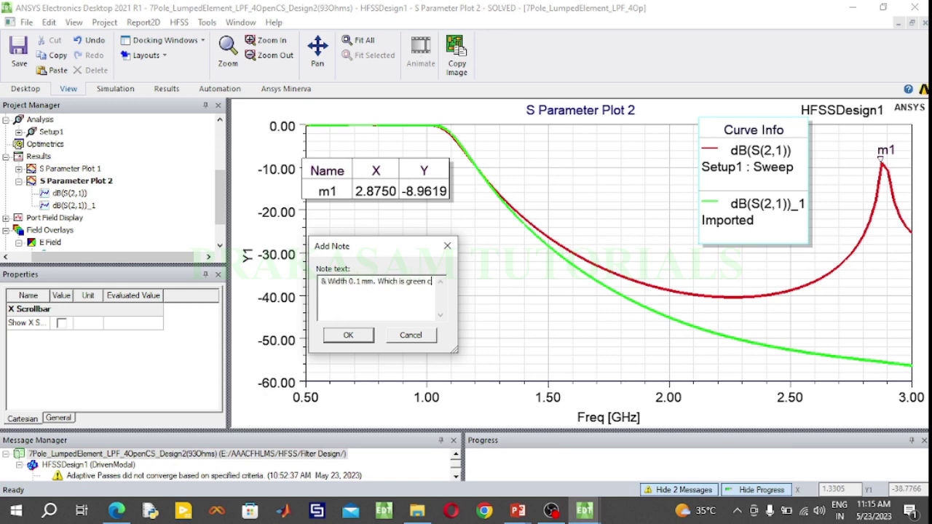
text(olor curve)
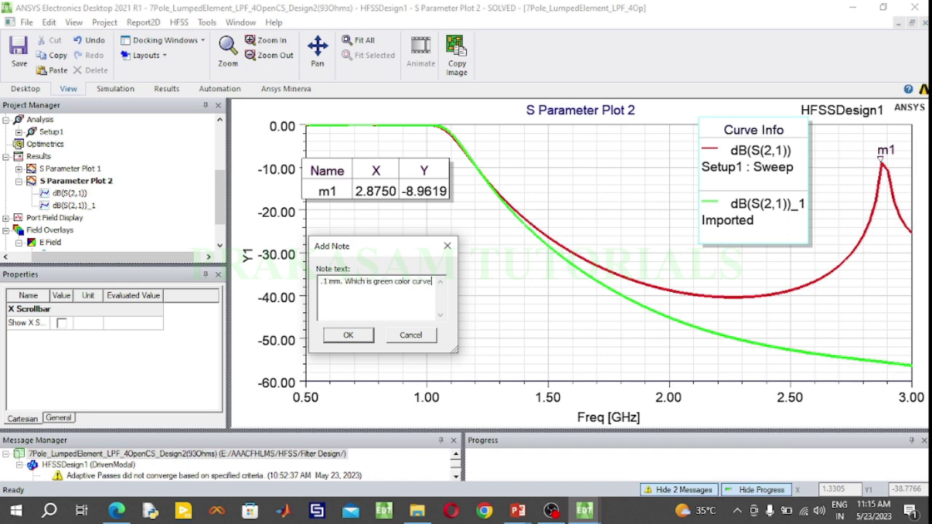
- Duplicate the whole Design1 line onto a second line of the note text
key(Home)
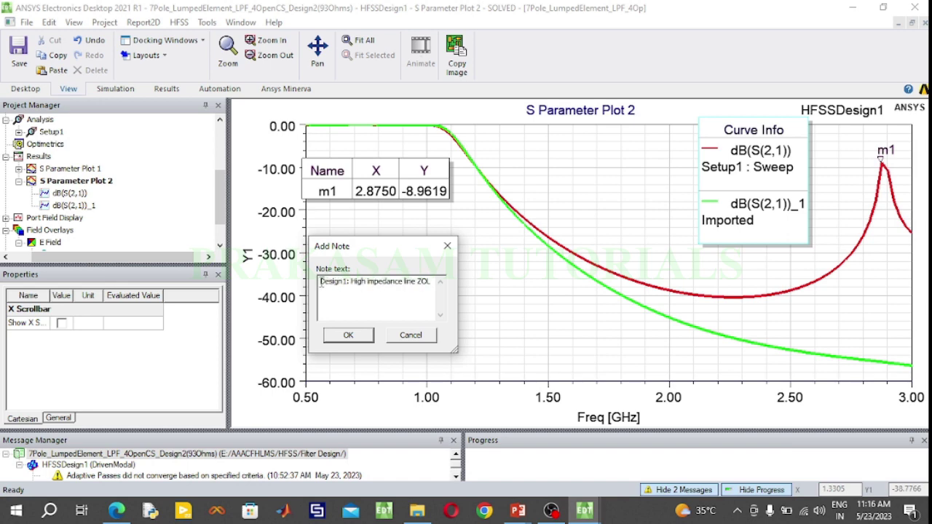
drag(320, 282, 446, 281)
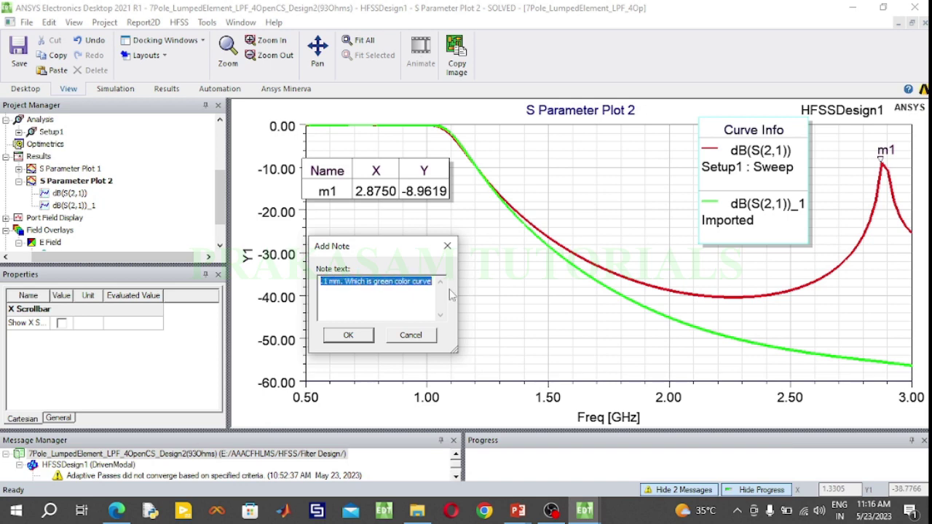
click(433, 279)
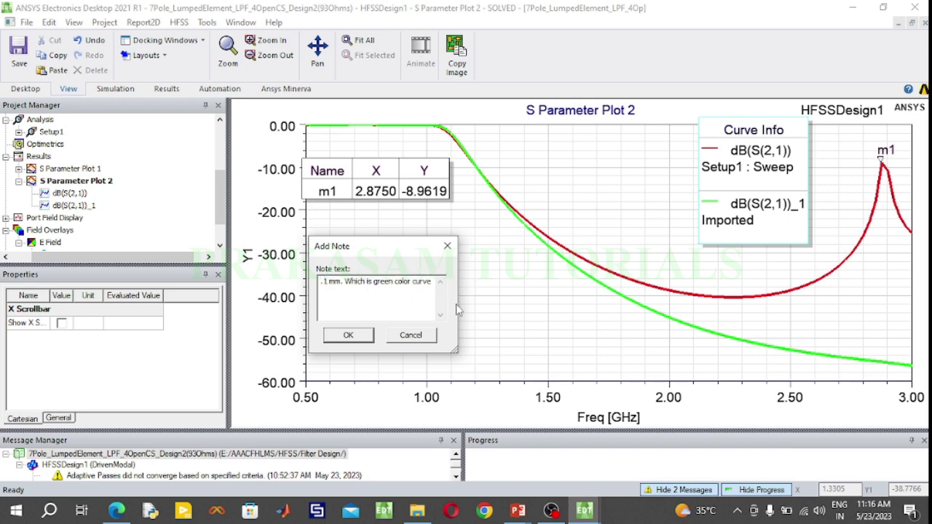
key(Return)
key(ctrl+v)
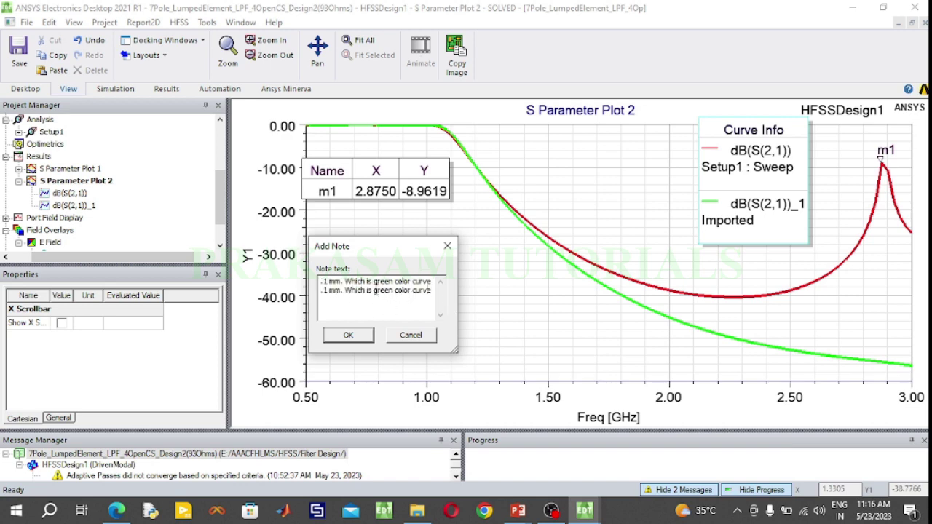
- Change the design label at the start of the note's second line to "Design2"
key(Left)
key(Left)
key(Left)
key(Left)
key(Left)
key(Left)
key(Left)
key(Left)
key(Left)
key(Left)
key(Left)
key(Left)
key(Left)
key(Left)
key(Left)
key(Left)
key(Left)
key(Left)
key(Left)
key(Left)
key(Left)
key(Left)
key(Left)
key(Left)
key(Left)
key(Left)
key(Left)
key(Left)
key(Left)
key(Left)
key(Left)
key(Left)
key(Left)
key(Left)
key(Left)
key(Left)
key(Left)
key(Left)
key(Left)
key(Left)
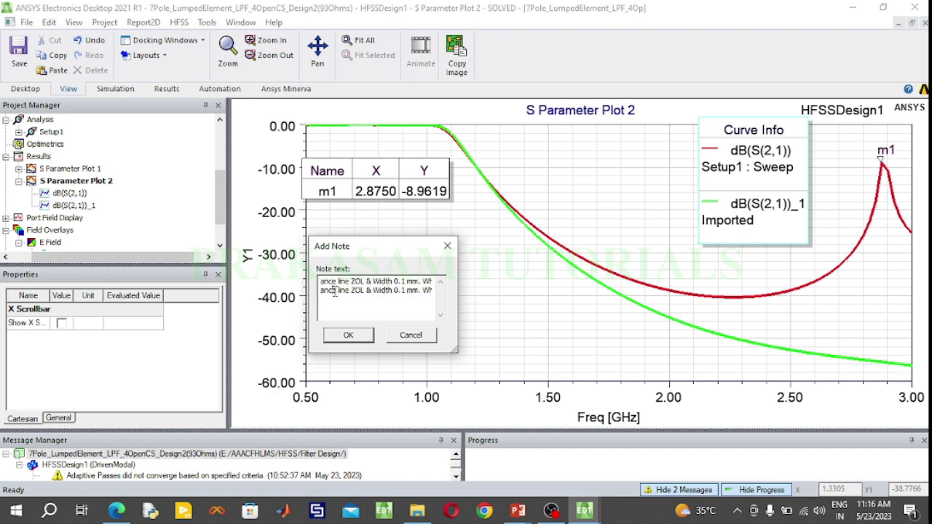
key(Left)
key(Left)
key(Left)
key(Left)
key(Left)
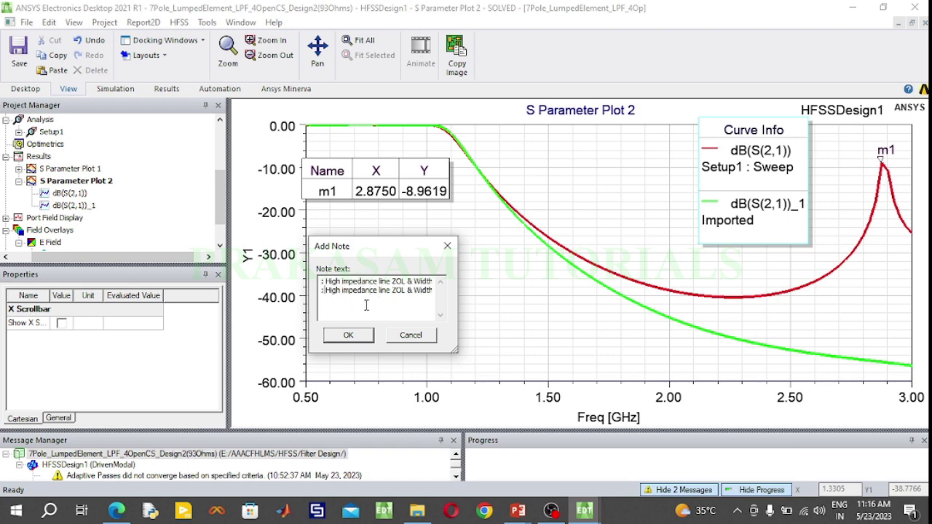
key(Left)
key(Left)
key(Left)
key(Left)
key(Left)
key(Left)
key(Left)
key(Left)
key(Left)
key(Left)
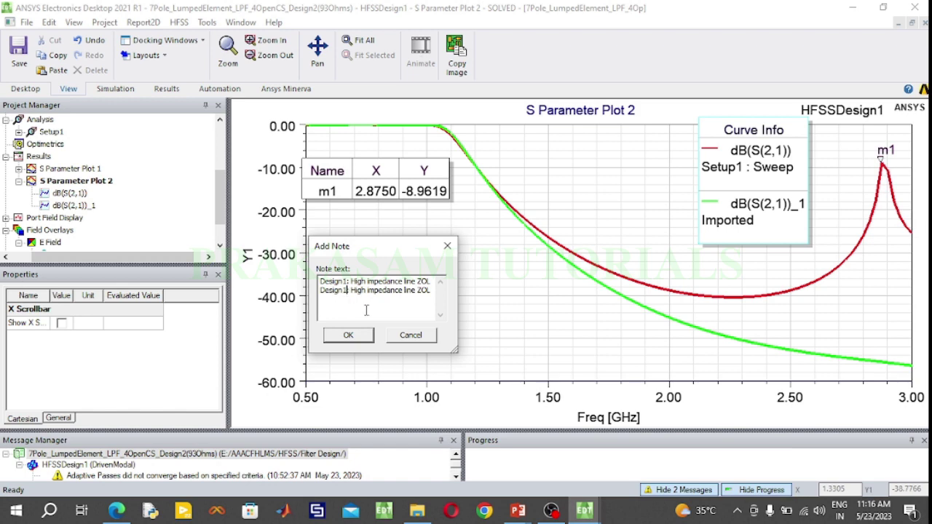
key(BackSpace)
text(2)
- Insert "is 110 ohms" after "ZOL" in the note's Design1 line
key(ctrl+Right)
key(ctrl+Right)
key(ctrl+Right)
key(ctrl+Right)
key(ctrl+Right)
key(ctrl+Right)
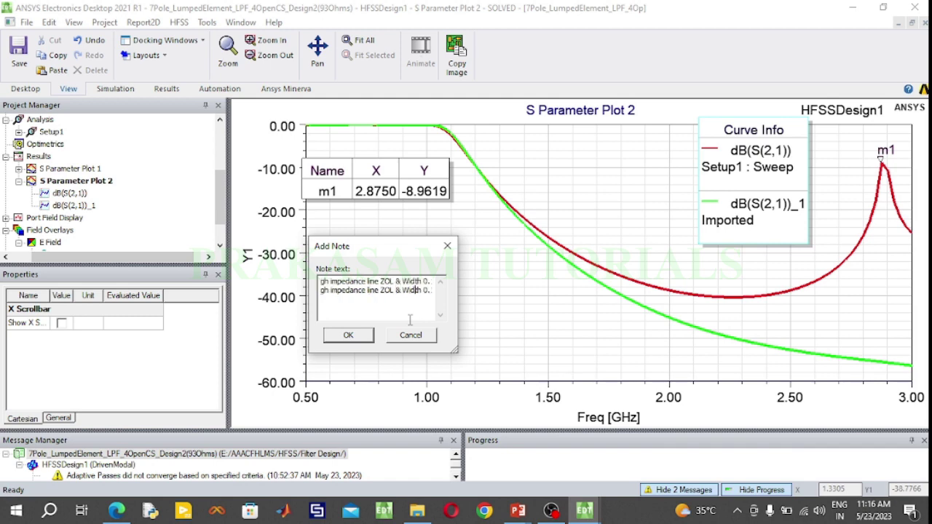
text(1)
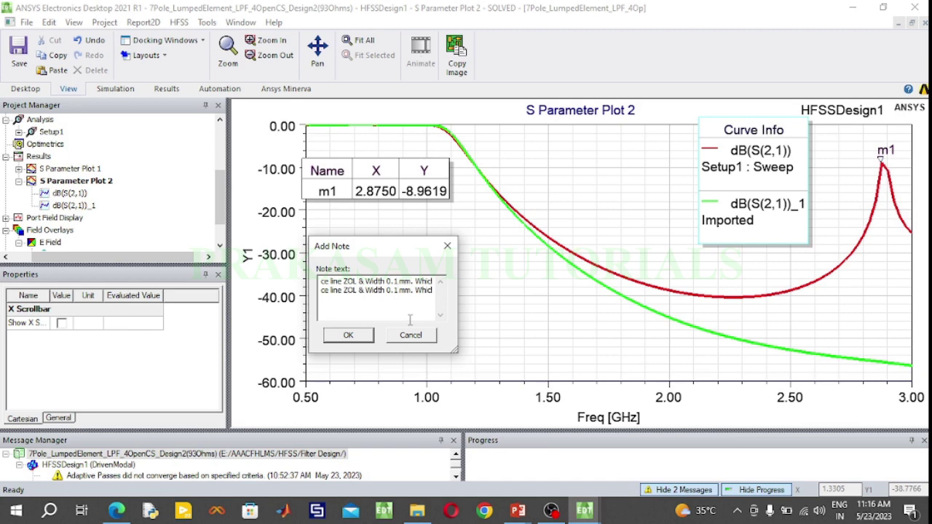
click(358, 281)
text(is110 ohms)
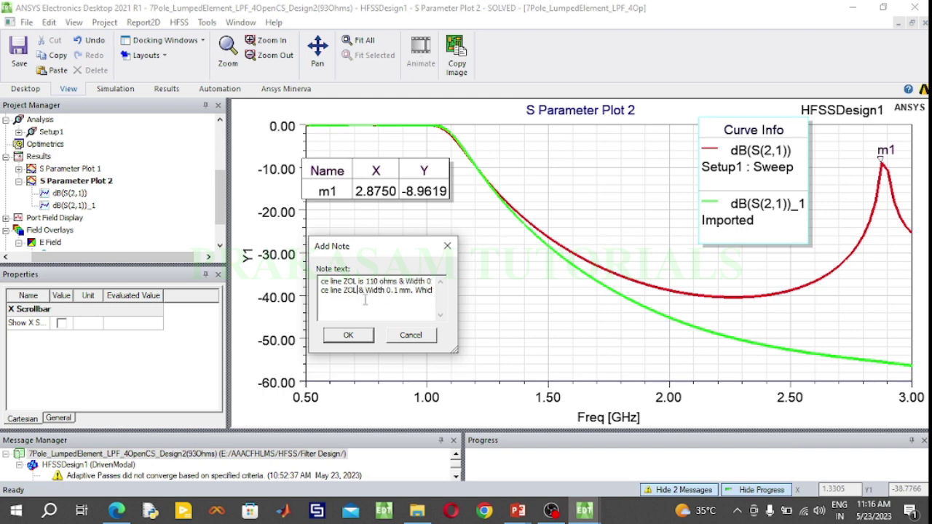
- In the Design2 line, insert "is 93 ohms" after "ZOL" and set the width to 0.2 mm
text( is 9)
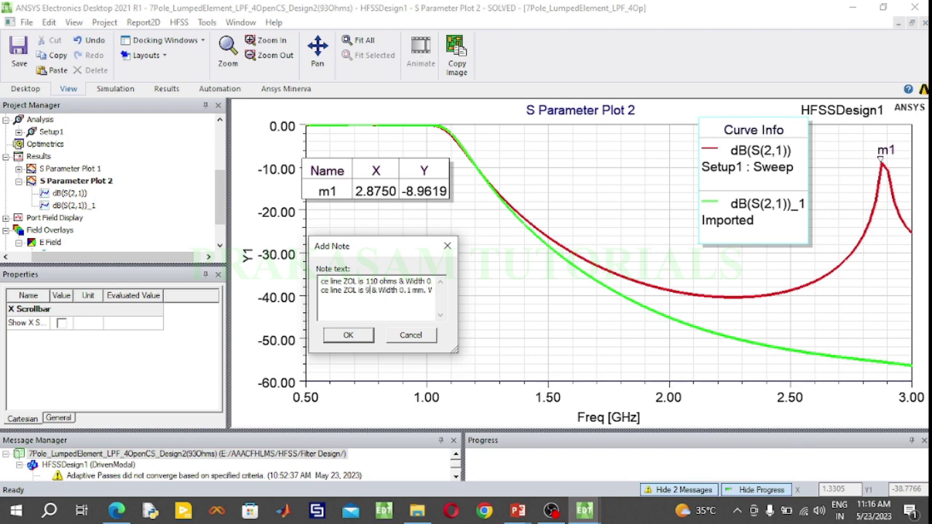
text(3 ohms)
key(Right)
key(Right)
key(Right)
key(Right)
key(BackSpace)
text(2)
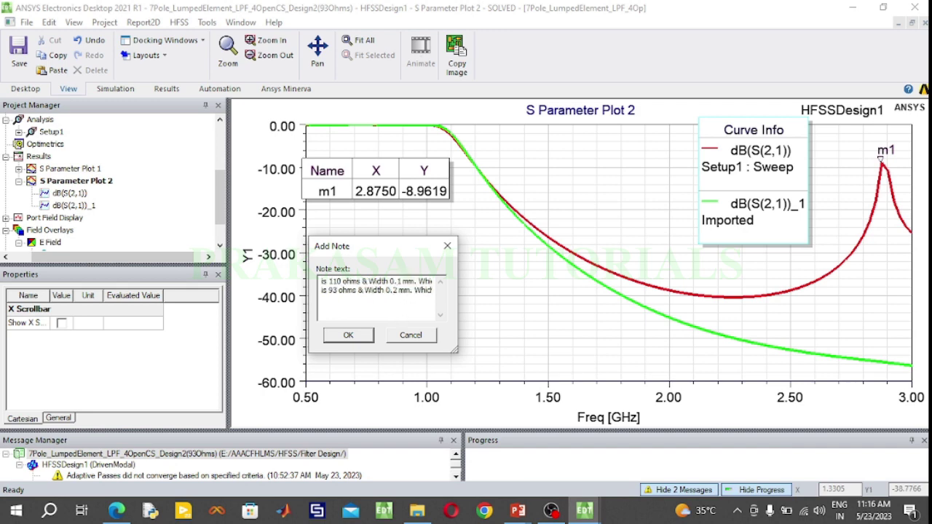
- Replace "green" with "red" in the Design2 line and place the finished note on the plot
key(Right)
key(Right)
key(Right)
key(End)
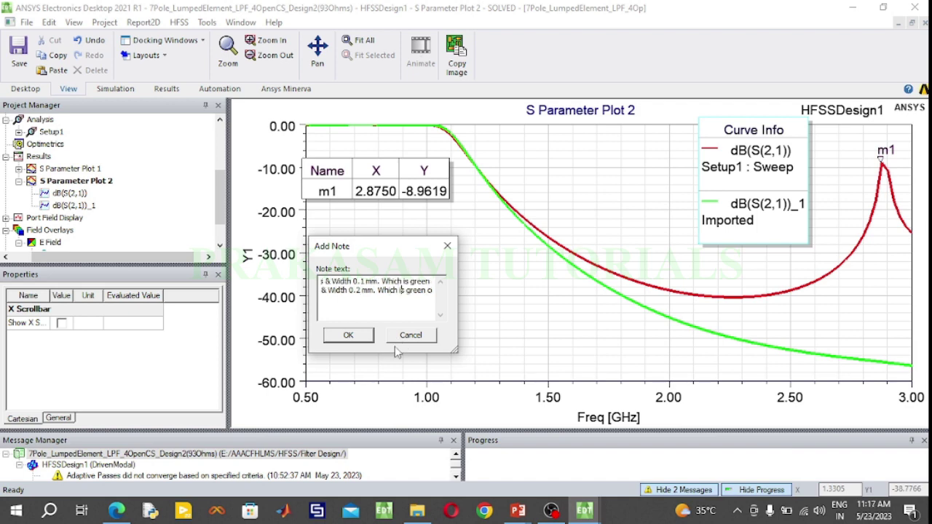
click(406, 290)
text(red)
key(Delete)
key(Delete)
key(Delete)
key(Delete)
key(Delete)
click(357, 336)
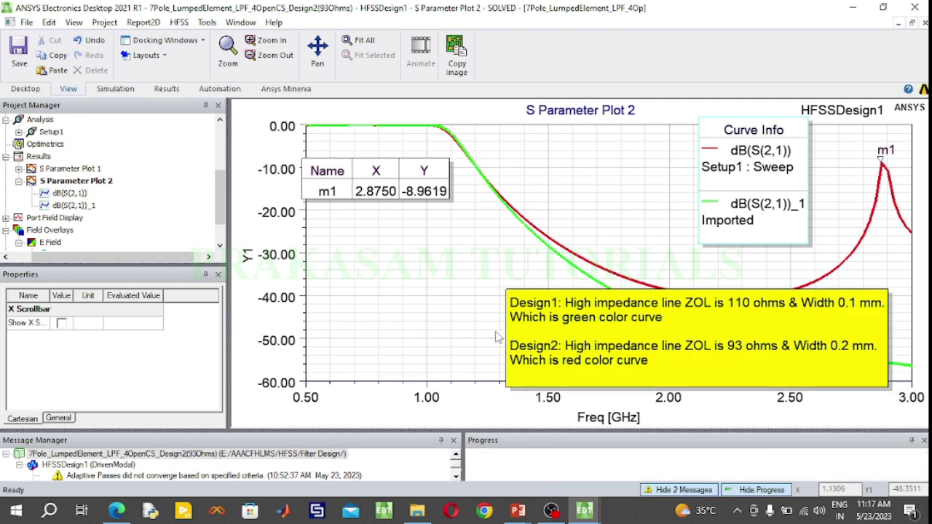
- Move the yellow note below the curves near the plot's low-frequency end and narrow it so each design's text wraps onto two lines
click(567, 310)
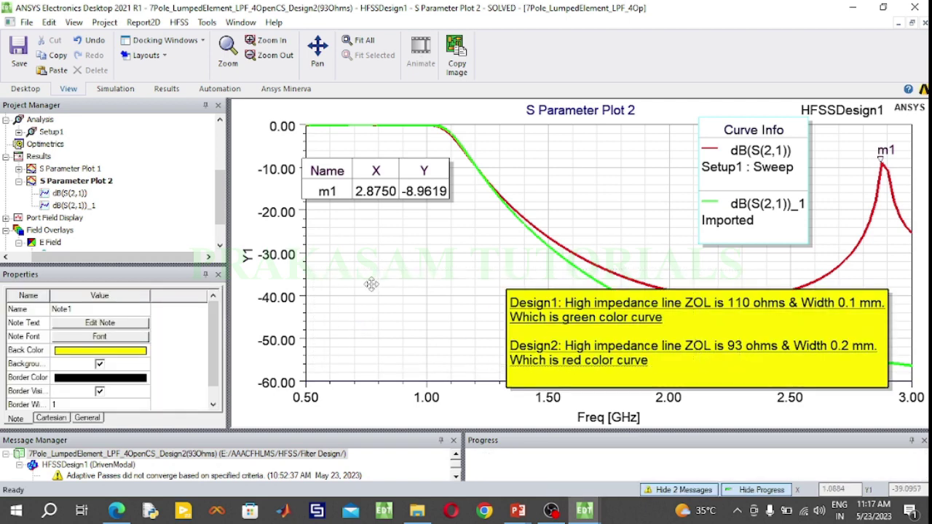
drag(371, 285, 371, 284)
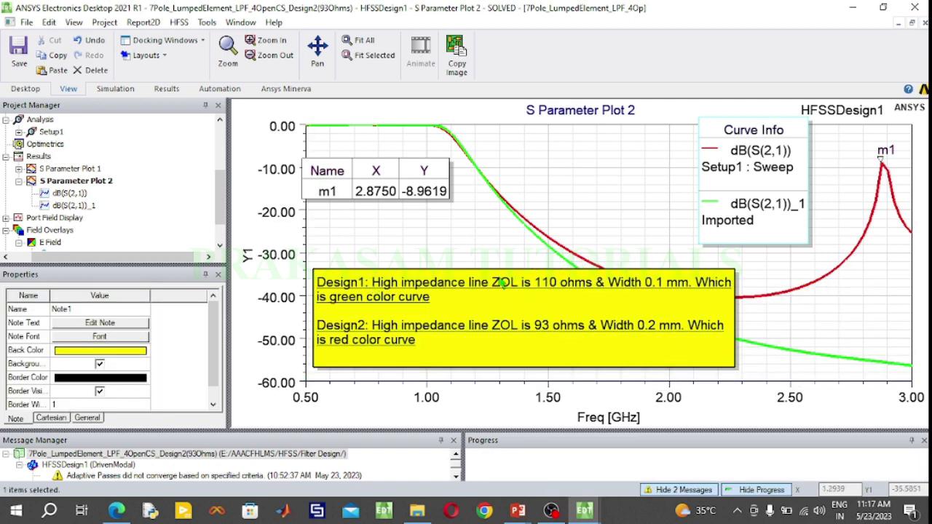
drag(503, 282, 465, 286)
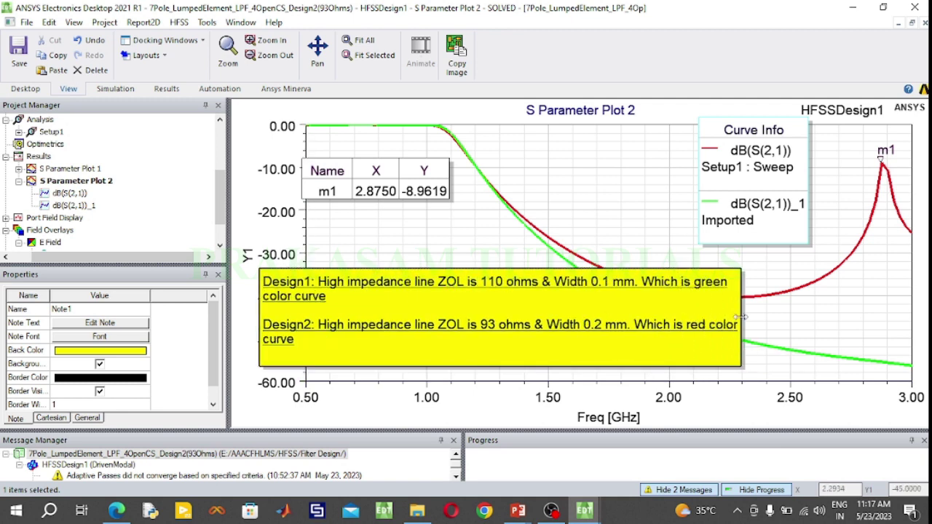
drag(733, 316, 574, 322)
drag(453, 279, 473, 305)
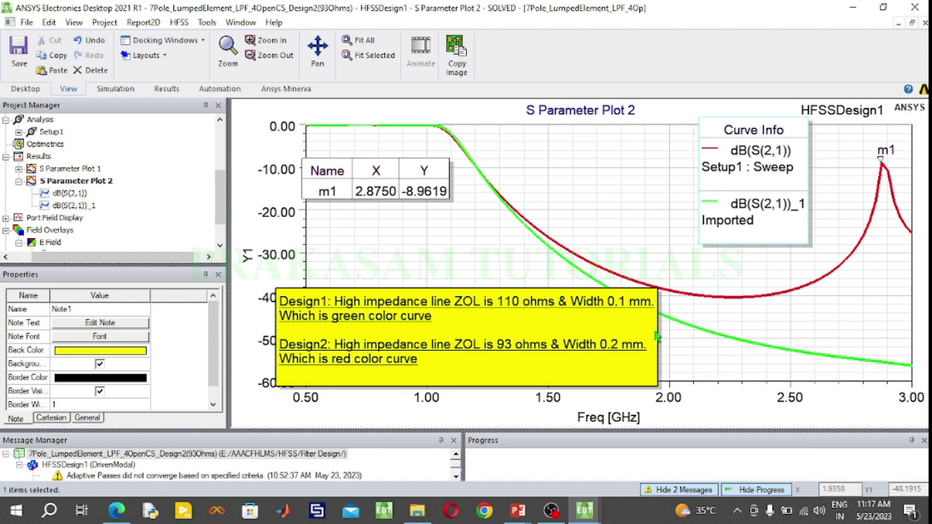
drag(658, 337, 551, 338)
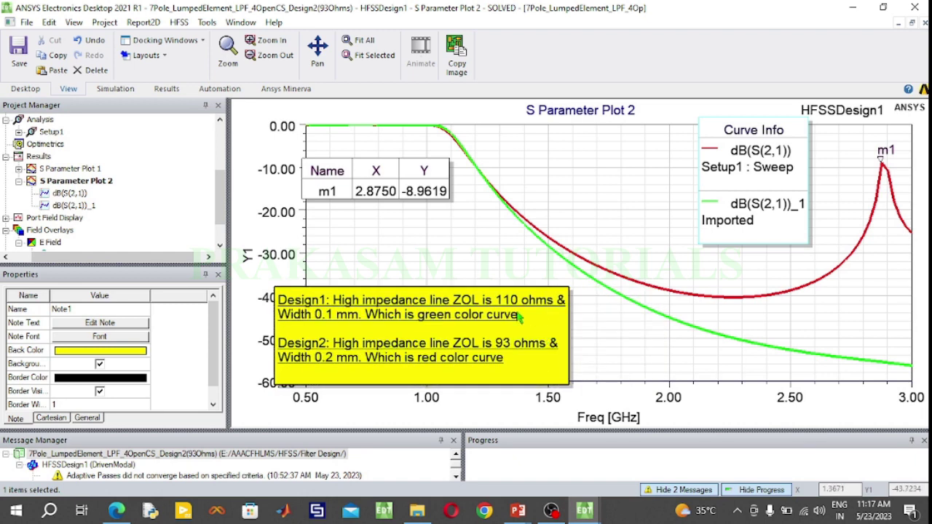
drag(509, 296, 536, 296)
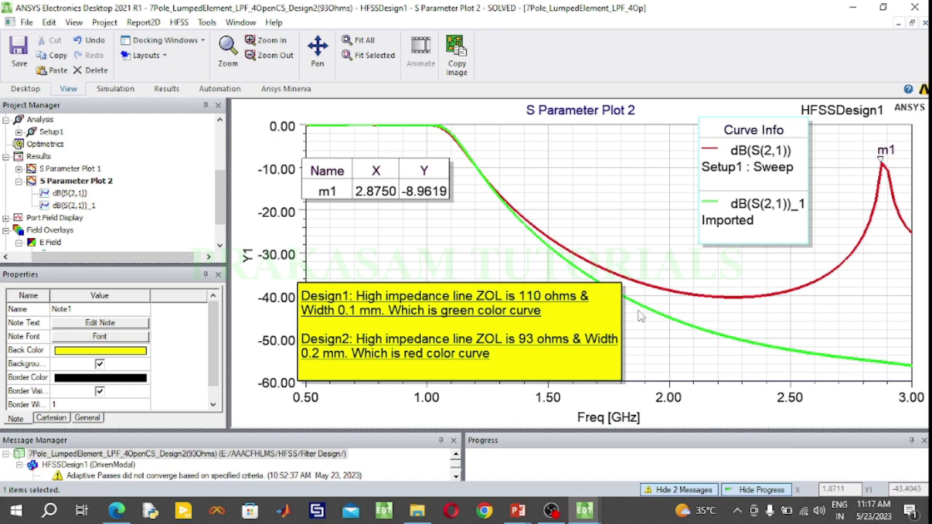
drag(622, 313, 587, 322)
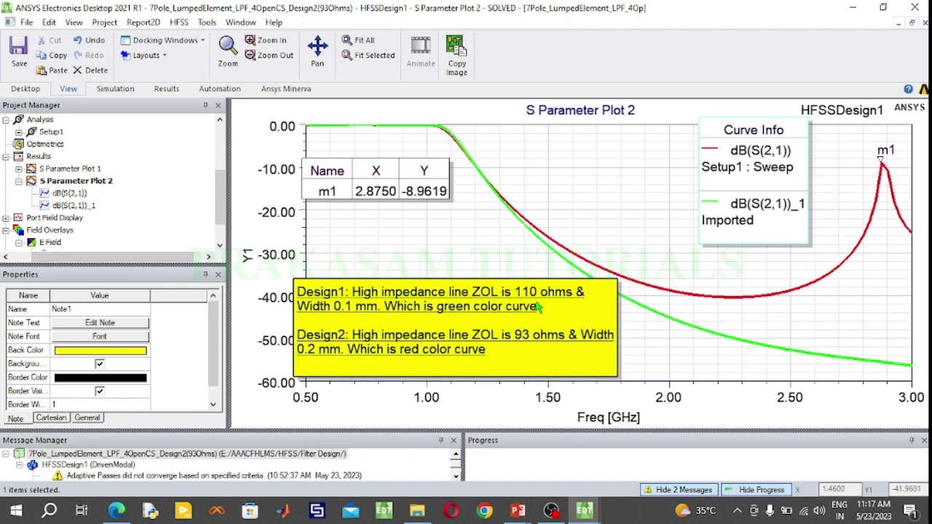
- Shift the marker table slightly inward from the Y axis, and reposition and narrow the yellow note so it sits inside the plot beneath both curves
drag(530, 286, 548, 295)
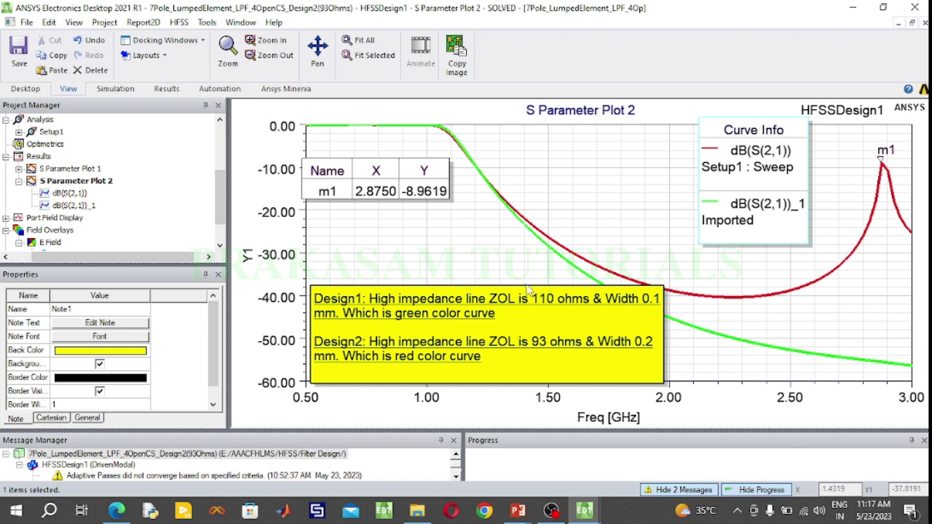
click(474, 250)
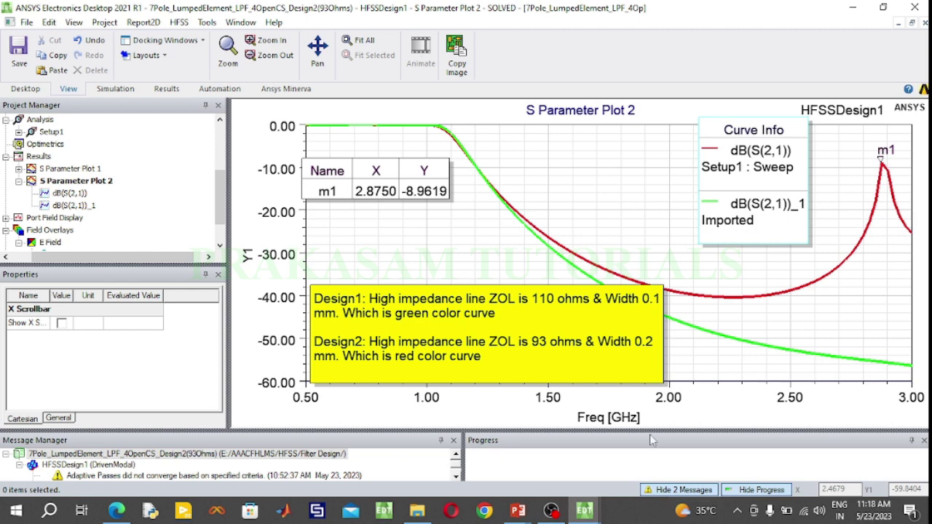
click(496, 299)
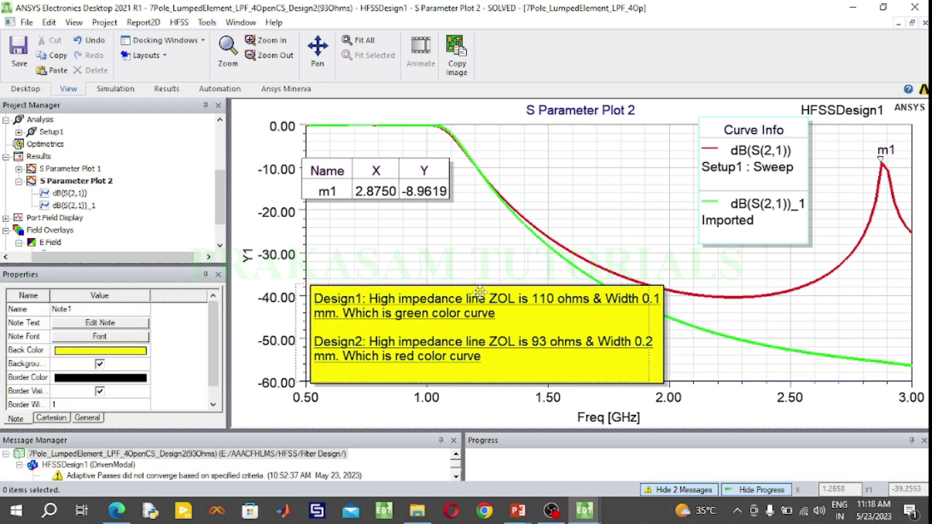
drag(480, 292, 476, 286)
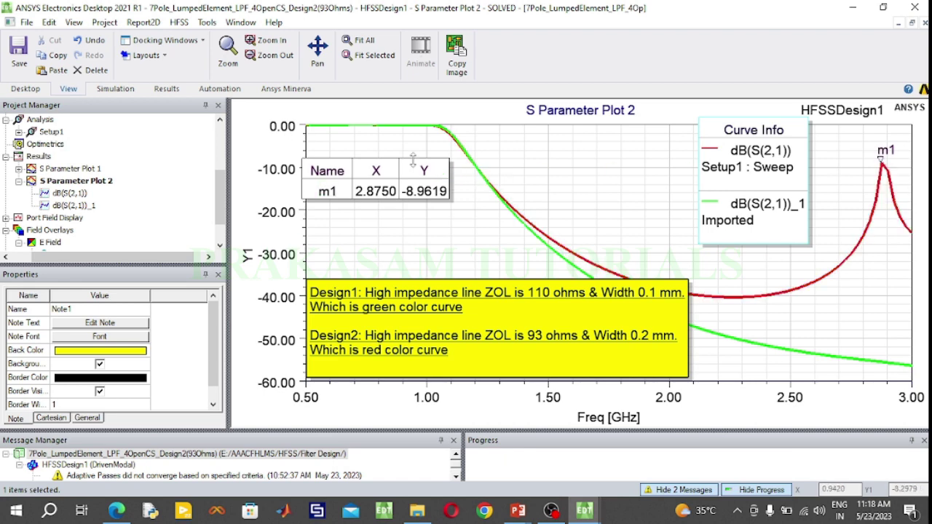
drag(404, 170, 418, 178)
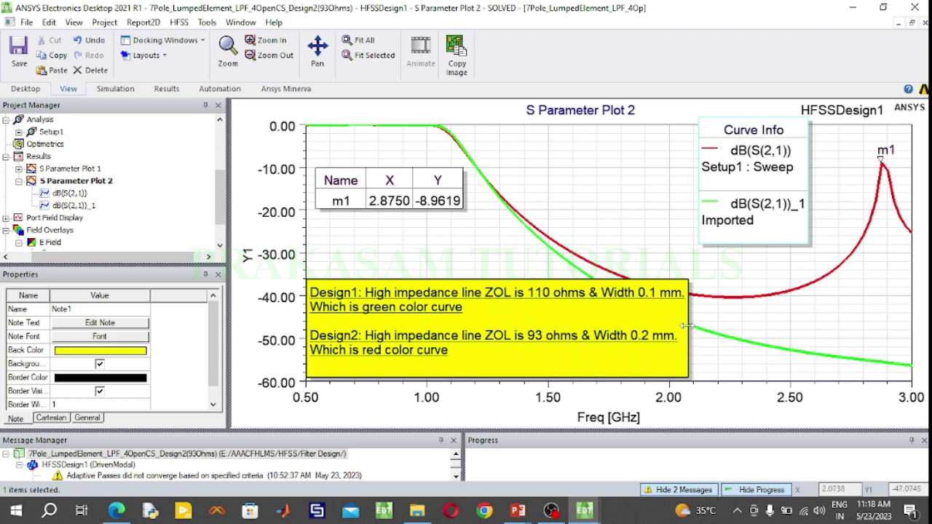
drag(689, 325, 581, 329)
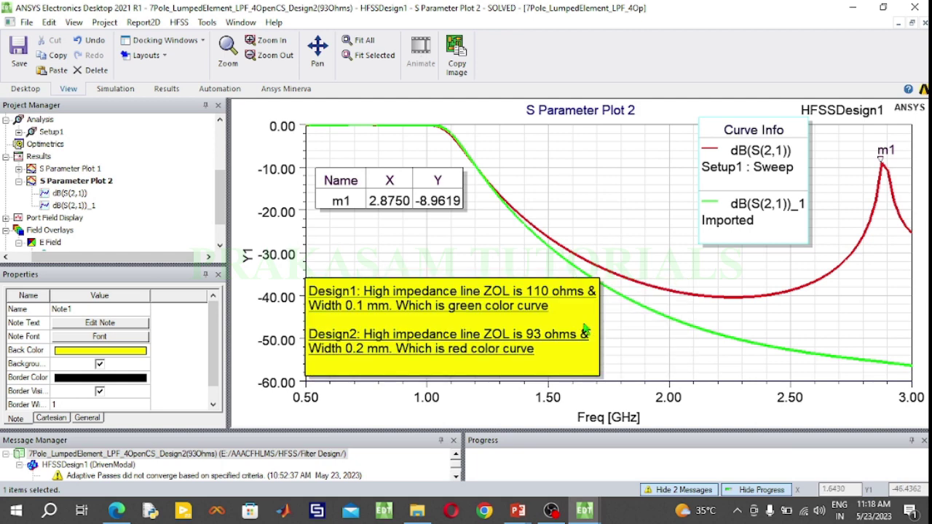